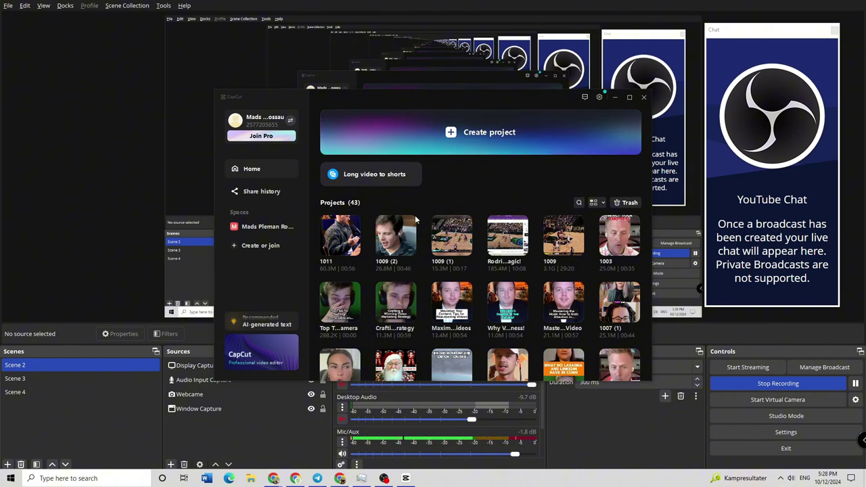
Step: Load the riverside podcast MP4 from Downloads into the Long video to shorts converter
{"action": "left_click", "coordinate": [399, 181]}
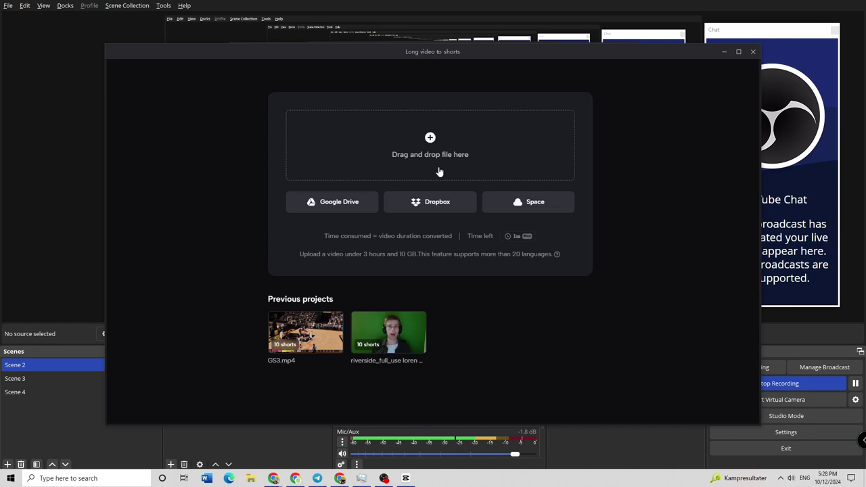
{"action": "left_click", "coordinate": [439, 172]}
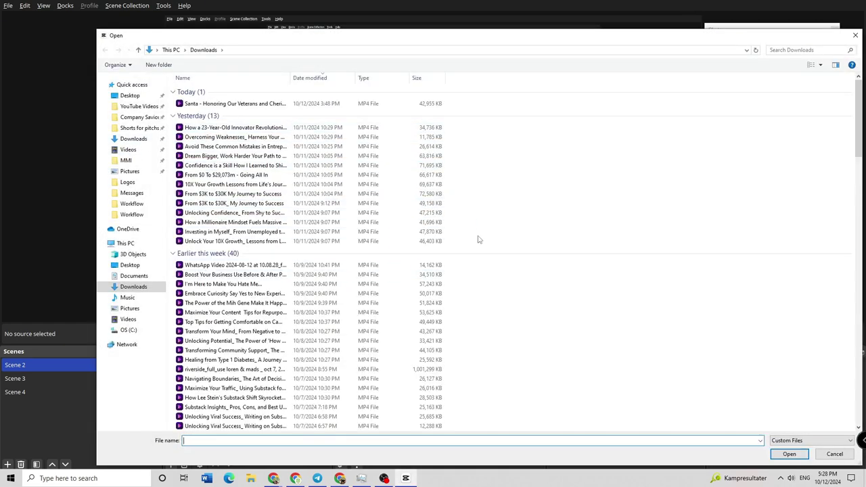
{"action": "scroll", "coordinate": [474, 271], "scroll_direction": "down", "scroll_amount": 1}
{"action": "left_click", "coordinate": [419, 342]}
{"action": "double_click", "coordinate": [420, 344]}
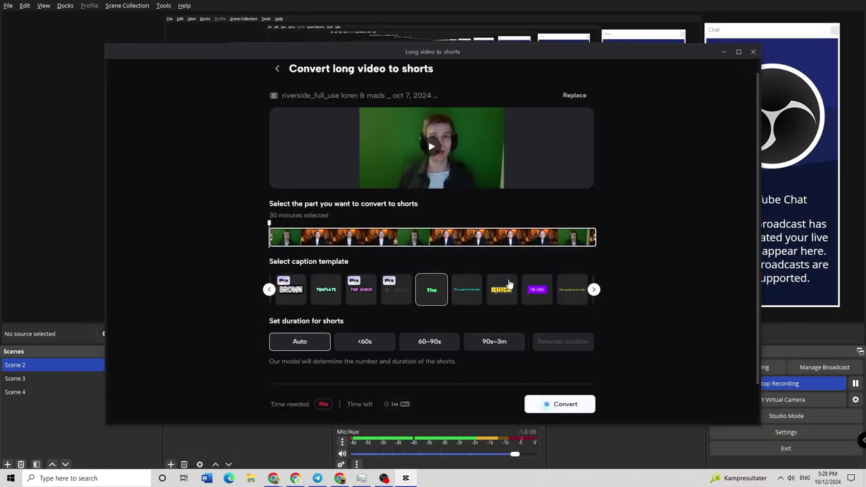
Step: Browse the caption templates and set the short duration to 60–90 seconds
{"action": "left_click", "coordinate": [593, 289]}
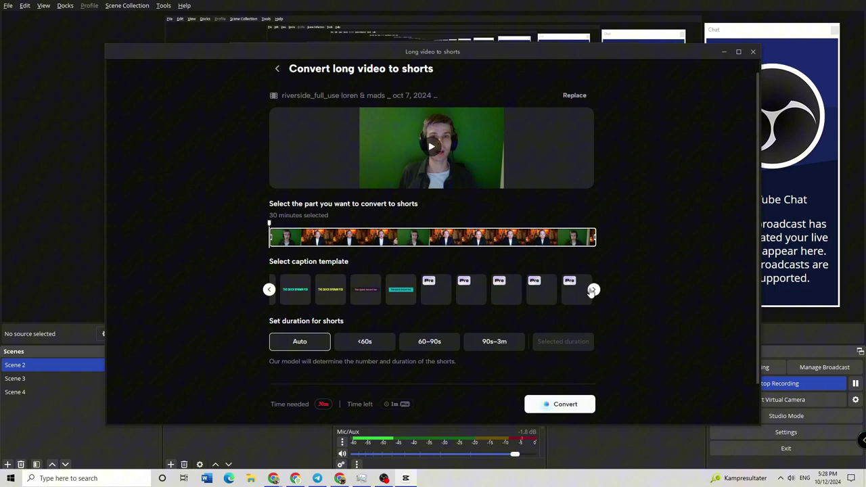
{"action": "left_click", "coordinate": [269, 290]}
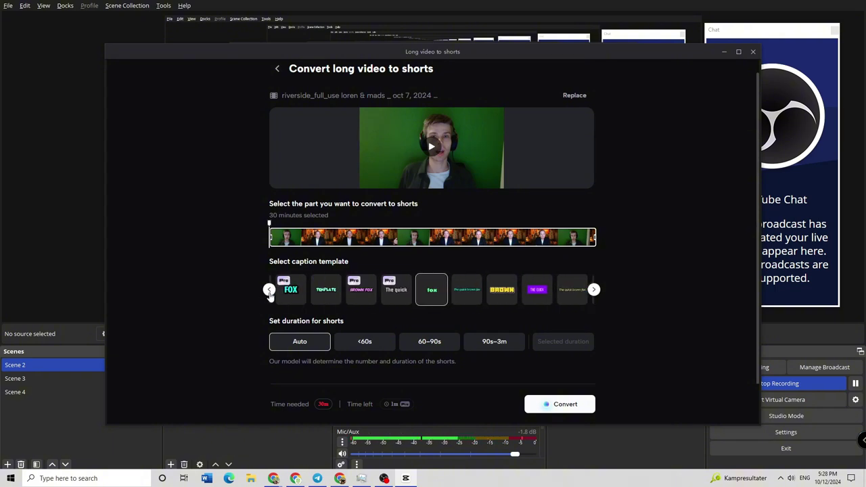
{"action": "left_click", "coordinate": [270, 289]}
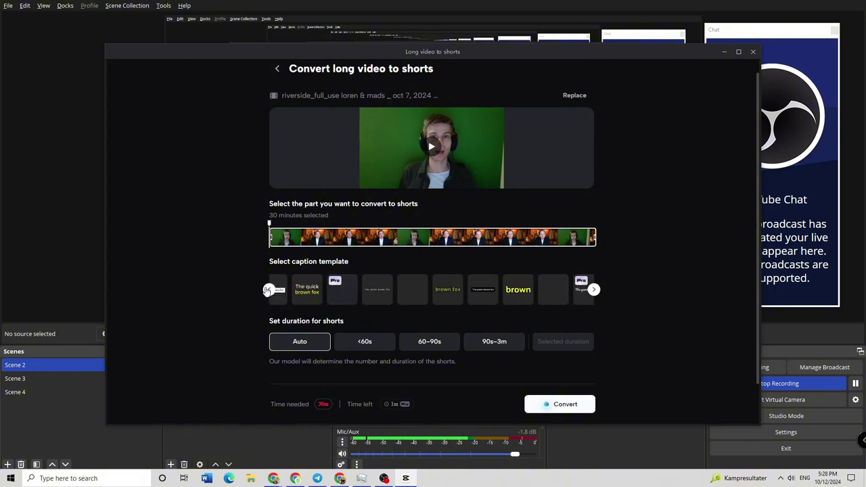
{"action": "left_click", "coordinate": [269, 290]}
{"action": "left_click", "coordinate": [365, 340]}
{"action": "left_click", "coordinate": [430, 342]}
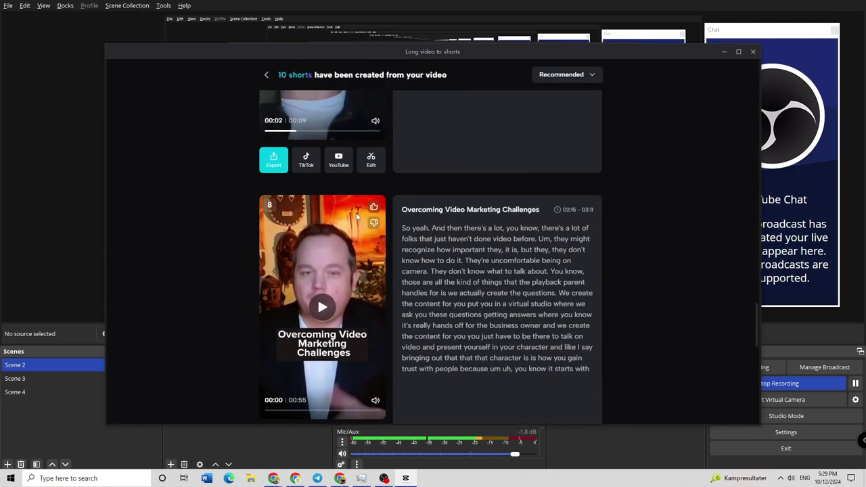
Step: Scroll the 10 generated shorts down to Overcoming Video Marketing Challenges
{"action": "scroll", "coordinate": [346, 230], "scroll_direction": "up", "scroll_amount": 4}
{"action": "scroll", "coordinate": [389, 184], "scroll_direction": "up", "scroll_amount": 3}
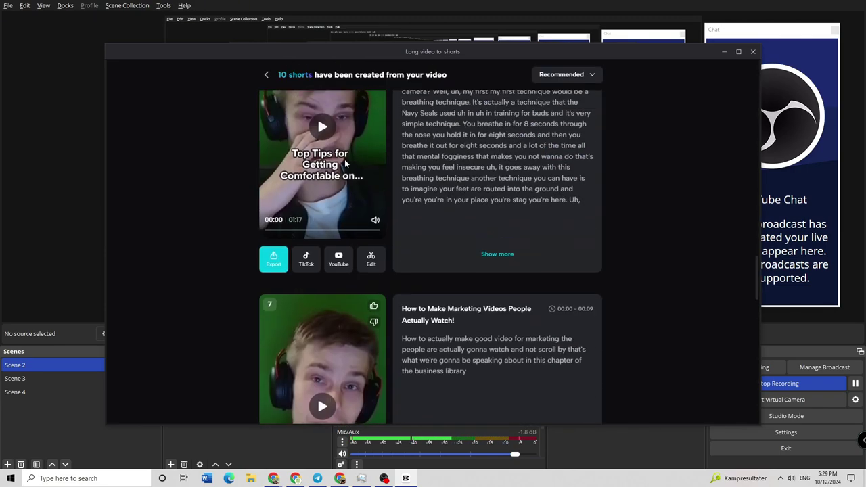
{"action": "scroll", "coordinate": [317, 117], "scroll_direction": "down", "scroll_amount": 2}
{"action": "scroll", "coordinate": [311, 188], "scroll_direction": "down", "scroll_amount": 3}
{"action": "scroll", "coordinate": [398, 215], "scroll_direction": "down", "scroll_amount": 2}
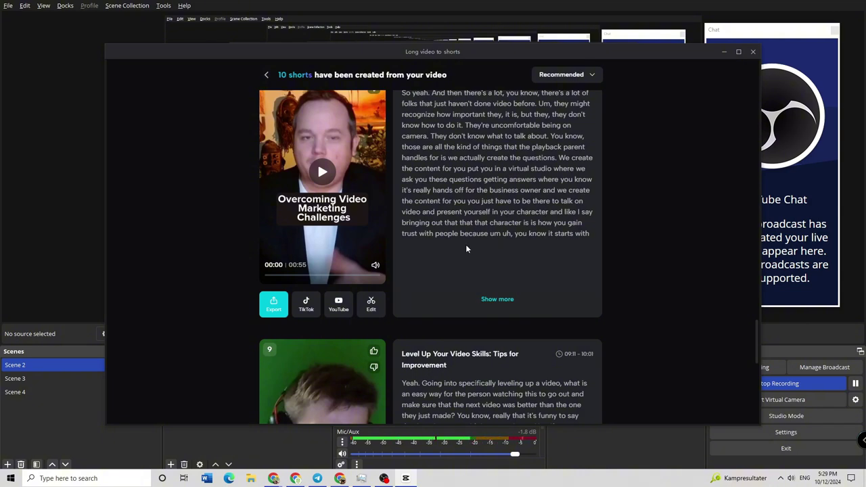
Step: Open the Overcoming Video Marketing Challenges short in the full editor with Edit more
{"action": "left_click", "coordinate": [382, 309]}
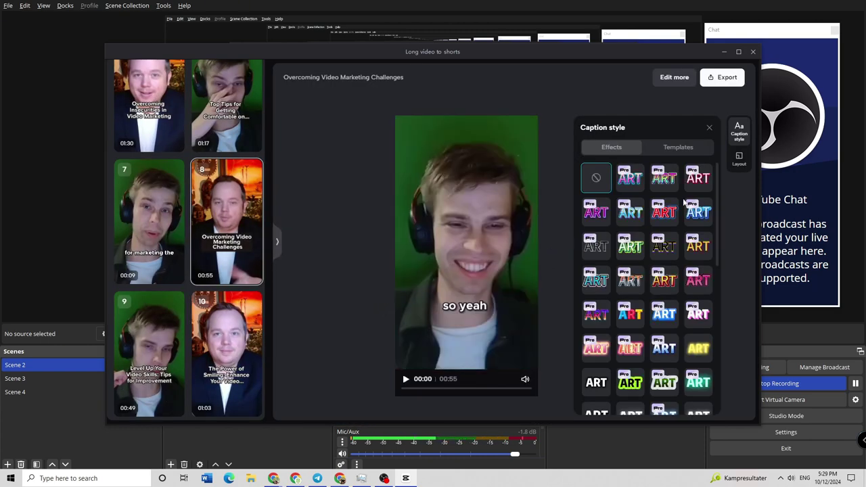
{"action": "scroll", "coordinate": [652, 242], "scroll_direction": "down", "scroll_amount": 2}
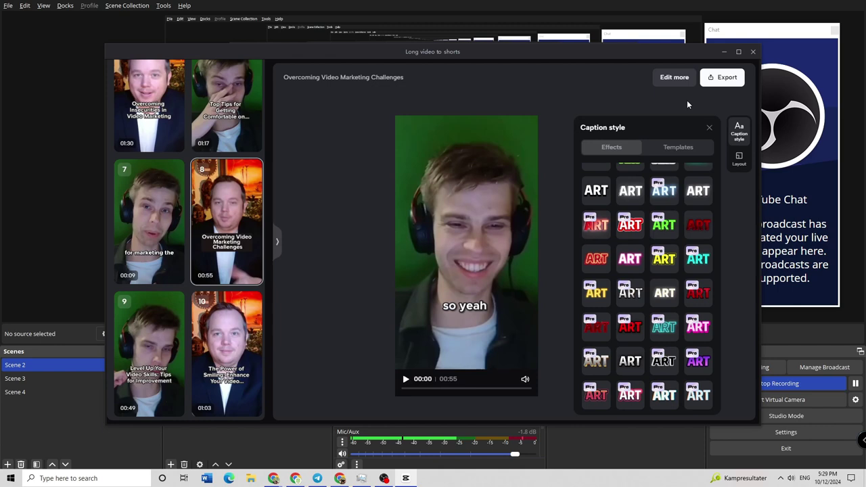
{"action": "left_click", "coordinate": [677, 79]}
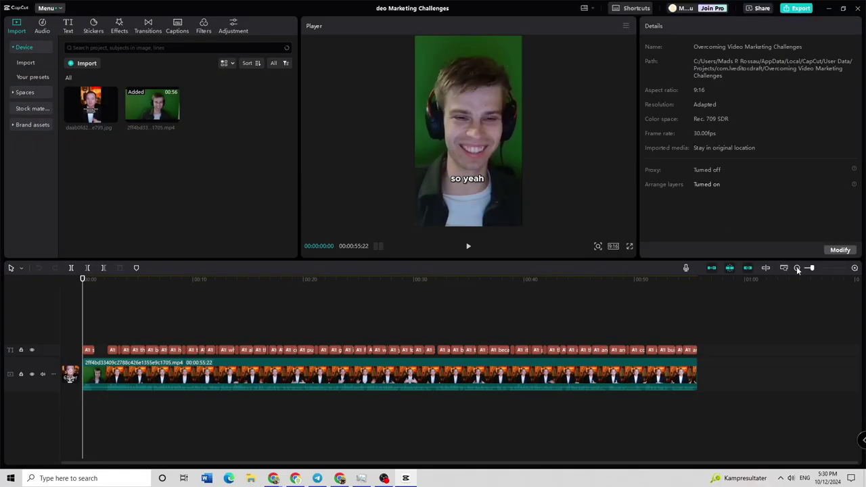
Step: Split after 'so yeah' and ripple-delete the pause so the video runs 54:09
{"action": "left_click", "coordinate": [854, 268]}
{"action": "left_click", "coordinate": [854, 269]}
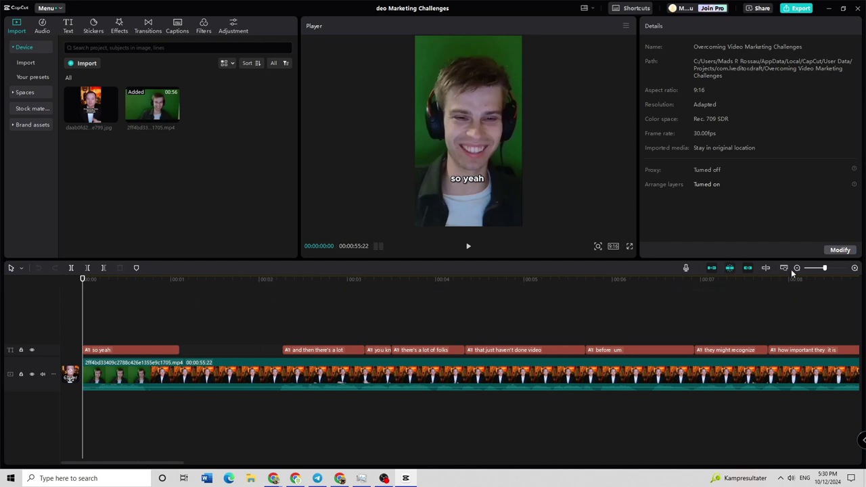
{"action": "scroll", "coordinate": [301, 328], "scroll_direction": "down", "scroll_amount": 1}
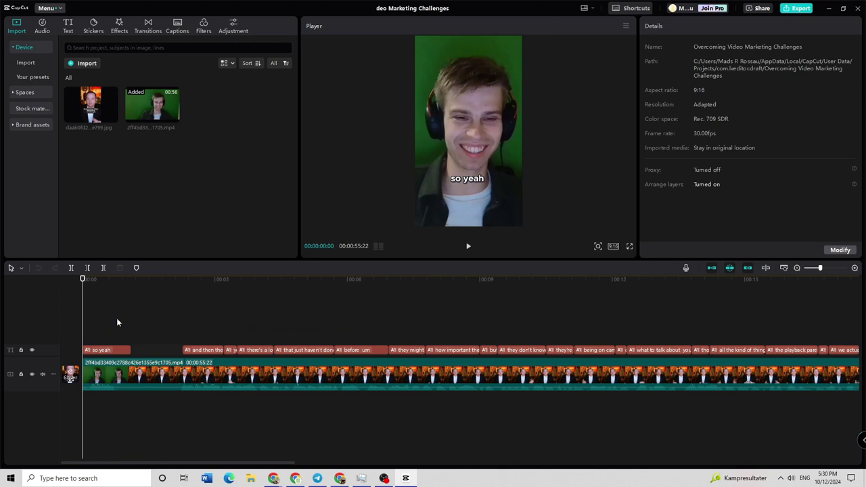
{"action": "left_click_drag", "start_coordinate": [82, 319], "coordinate": [118, 317]}
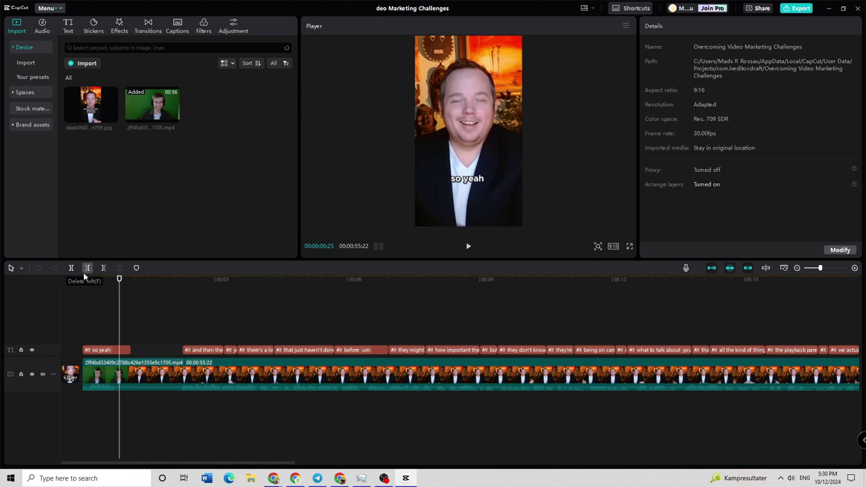
{"action": "key", "text": "b"}
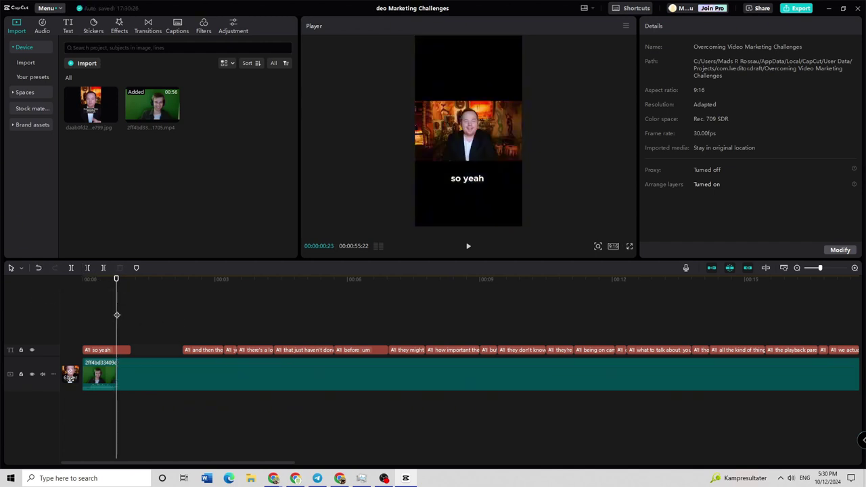
{"action": "mouse_move", "coordinate": [189, 317]}
{"action": "left_mouse_down"}
{"action": "mouse_move", "coordinate": [178, 318]}
{"action": "mouse_move", "coordinate": [321, 318]}
{"action": "mouse_move", "coordinate": [122, 310]}
{"action": "left_mouse_up"}
{"action": "key", "text": "q"}
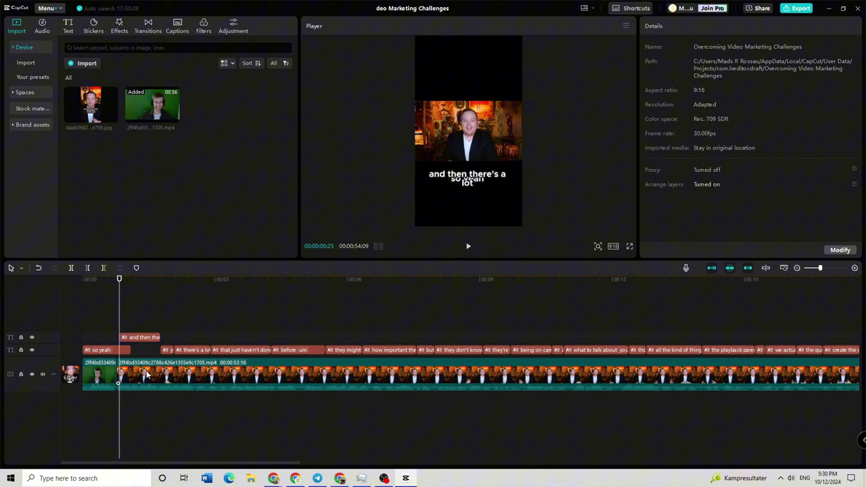
Step: Check the join between the 'so yeah' line and the next line after the cut
{"action": "left_click", "coordinate": [122, 345]}
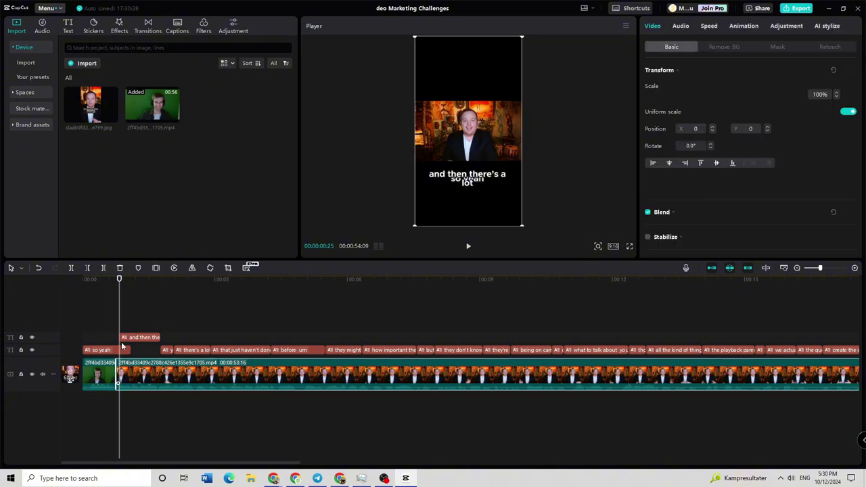
{"action": "left_click", "coordinate": [122, 351]}
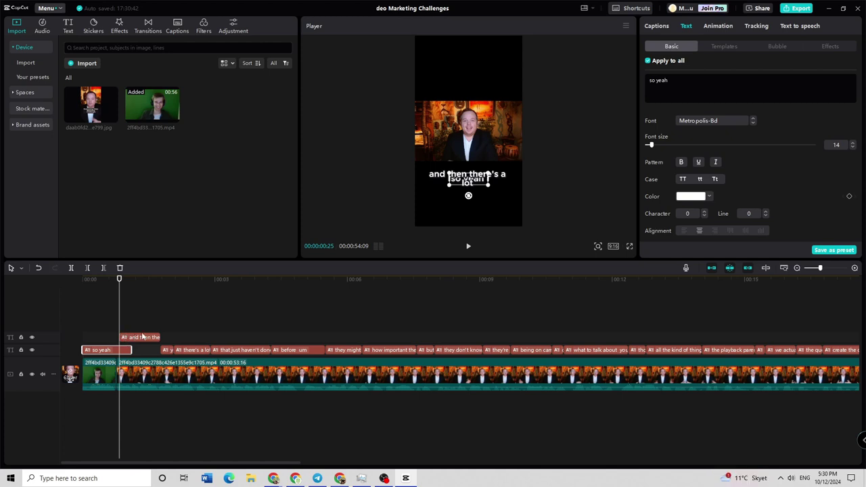
{"action": "left_click", "coordinate": [316, 304]}
{"action": "left_click", "coordinate": [320, 304]}
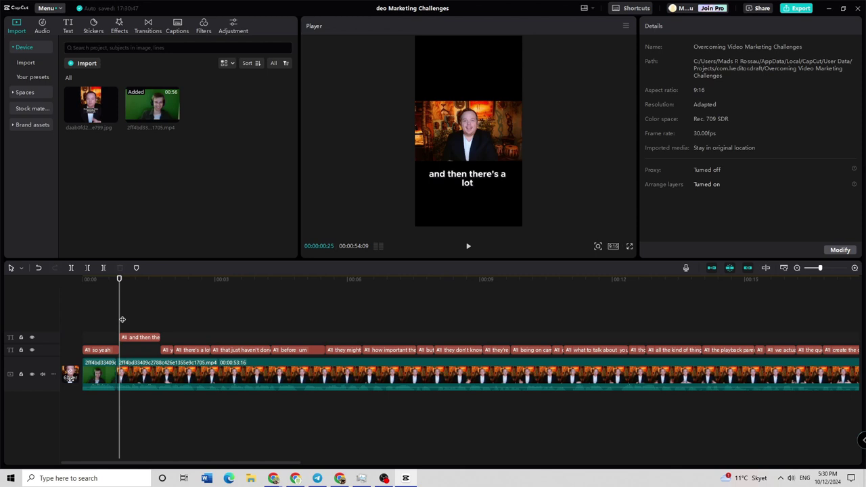
{"action": "left_click_drag", "start_coordinate": [117, 313], "coordinate": [118, 317]}
Step: Split the clip at 'before um', then try a frame trim and undo it
{"action": "mouse_move", "coordinate": [121, 315]}
{"action": "left_mouse_down"}
{"action": "mouse_move", "coordinate": [600, 325]}
{"action": "mouse_move", "coordinate": [549, 318]}
{"action": "mouse_move", "coordinate": [580, 319]}
{"action": "mouse_move", "coordinate": [566, 324]}
{"action": "left_mouse_up"}
{"action": "key", "text": "ctrl+b"}
{"action": "key", "text": "ctrl+b"}
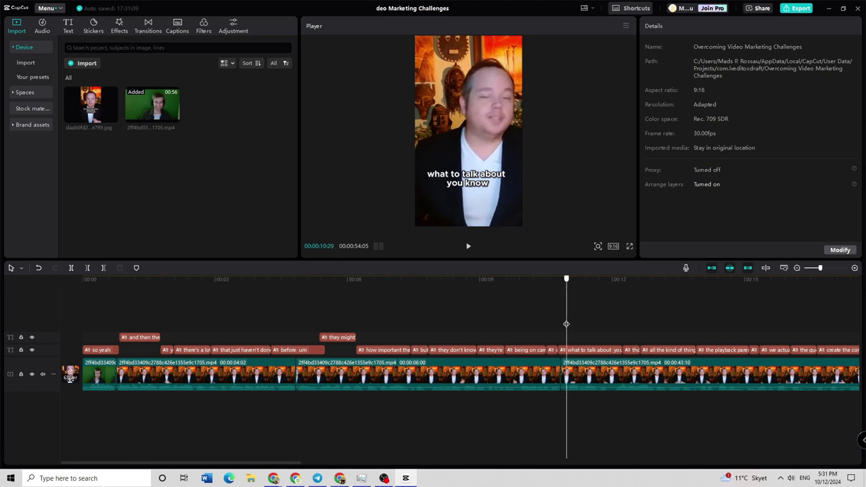
{"action": "key", "text": "q"}
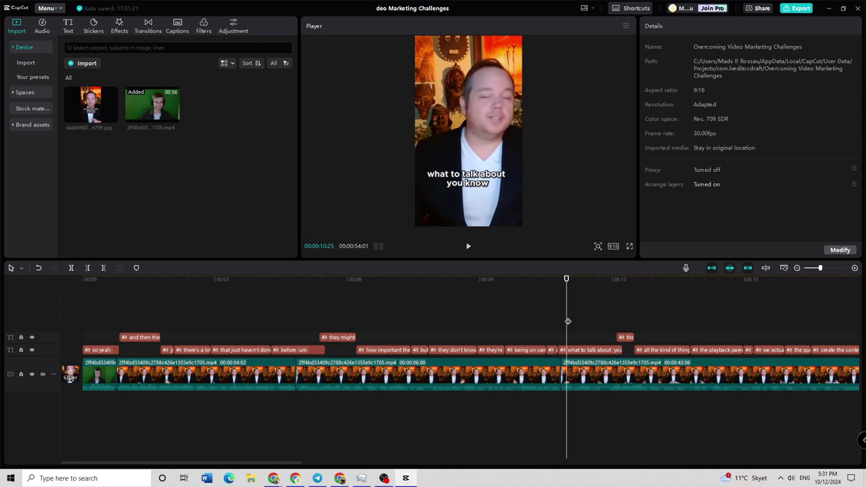
{"action": "key", "text": "ctrl+z"}
{"action": "left_click_drag", "start_coordinate": [571, 315], "coordinate": [789, 318]}
Step: Split the clip at the next mid-video pause
{"action": "left_click_drag", "start_coordinate": [293, 463], "coordinate": [413, 464]}
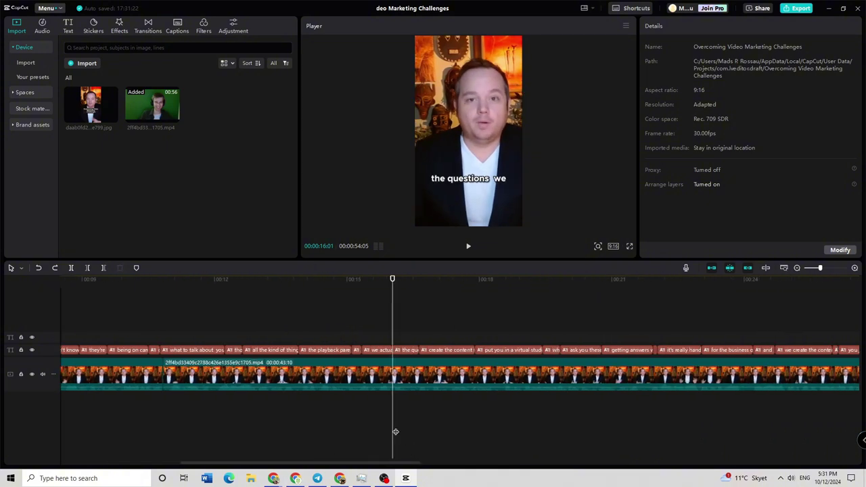
{"action": "left_click_drag", "start_coordinate": [396, 432], "coordinate": [410, 422]}
{"action": "key", "text": "ctrl+b"}
{"action": "left_click", "coordinate": [468, 245]}
{"action": "left_click", "coordinate": [435, 332]}
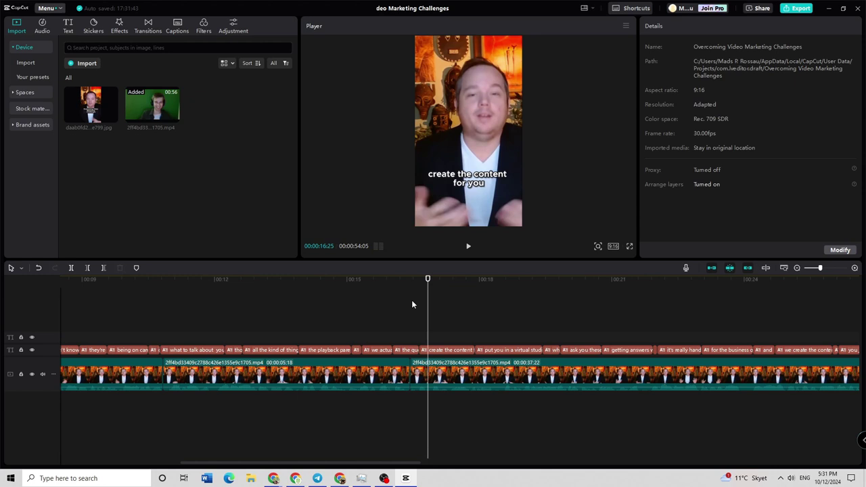
Step: Split out the pause between 21:11 and 21:13
{"action": "mouse_move", "coordinate": [428, 313]}
{"action": "left_mouse_down"}
{"action": "mouse_move", "coordinate": [410, 314]}
{"action": "mouse_move", "coordinate": [421, 315]}
{"action": "left_mouse_up"}
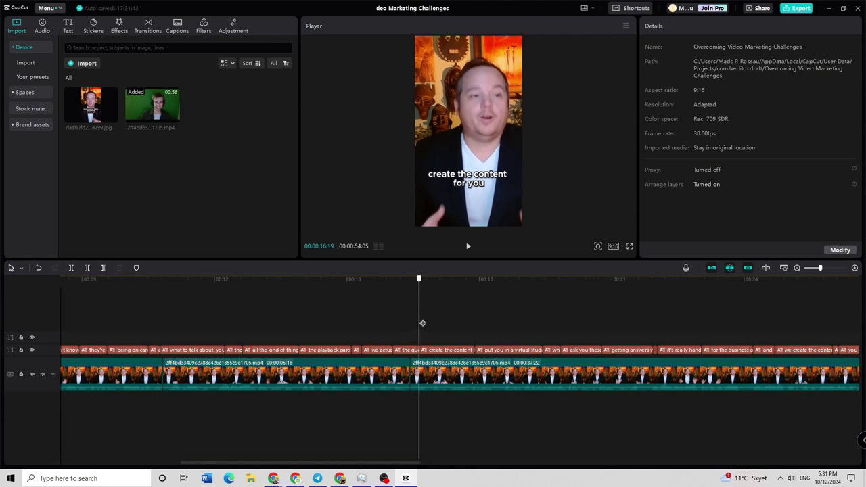
{"action": "key", "text": "ctrl+b"}
{"action": "left_click_drag", "start_coordinate": [422, 323], "coordinate": [532, 324]}
{"action": "left_click", "coordinate": [531, 350]}
{"action": "left_click", "coordinate": [628, 408]}
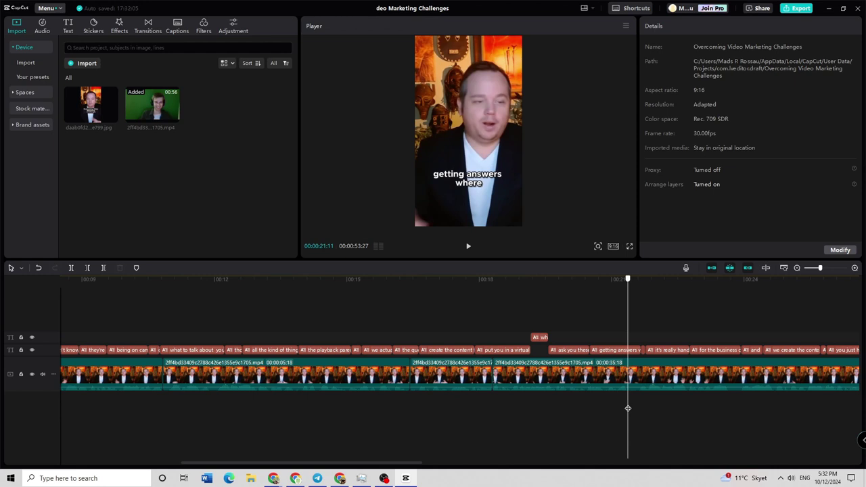
{"action": "left_click", "coordinate": [631, 408]}
{"action": "key", "text": "ctrl+b"}
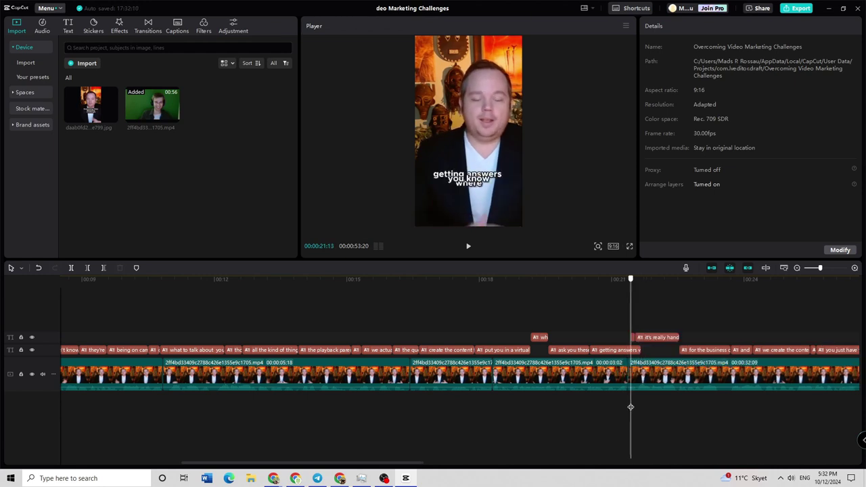
Step: Ripple-delete the pause near 26 seconds and play back to check the cut
{"action": "left_click", "coordinate": [632, 337]}
{"action": "left_click_drag", "start_coordinate": [654, 329], "coordinate": [731, 328]}
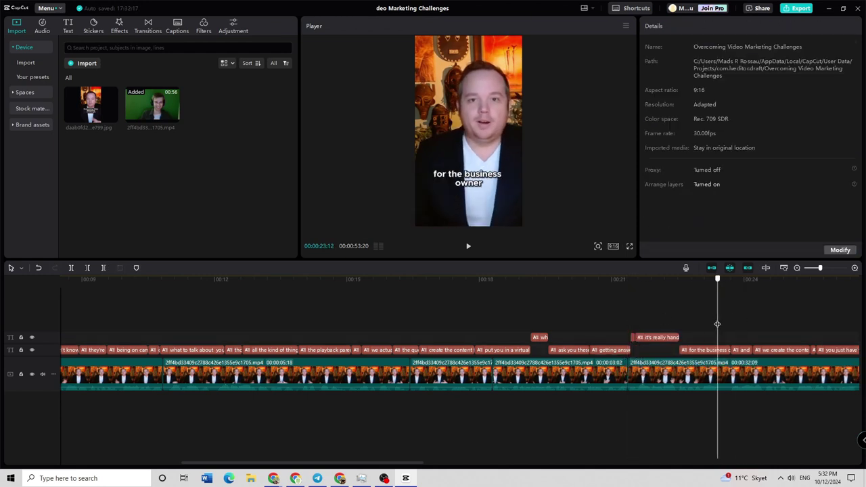
{"action": "left_click", "coordinate": [703, 350]}
{"action": "left_click", "coordinate": [719, 406]}
{"action": "scroll", "coordinate": [472, 417], "scroll_direction": "right", "scroll_amount": 5}
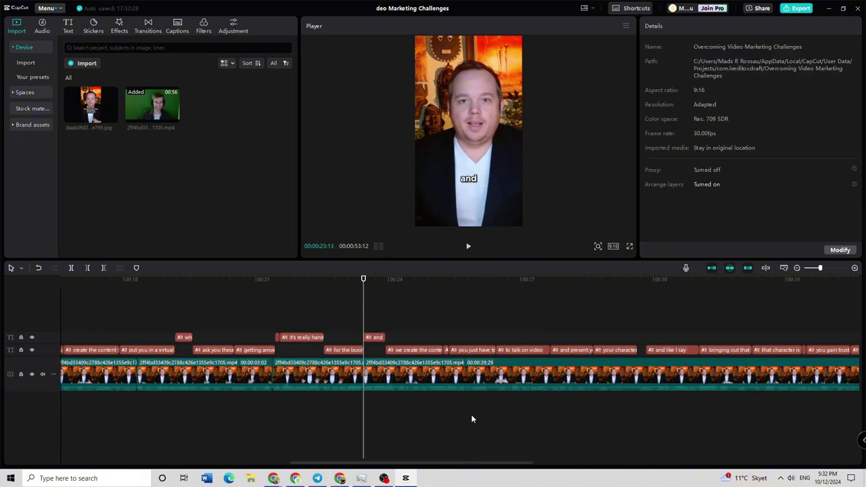
{"action": "left_click", "coordinate": [500, 418]}
{"action": "key", "text": "q"}
{"action": "left_click", "coordinate": [602, 400]}
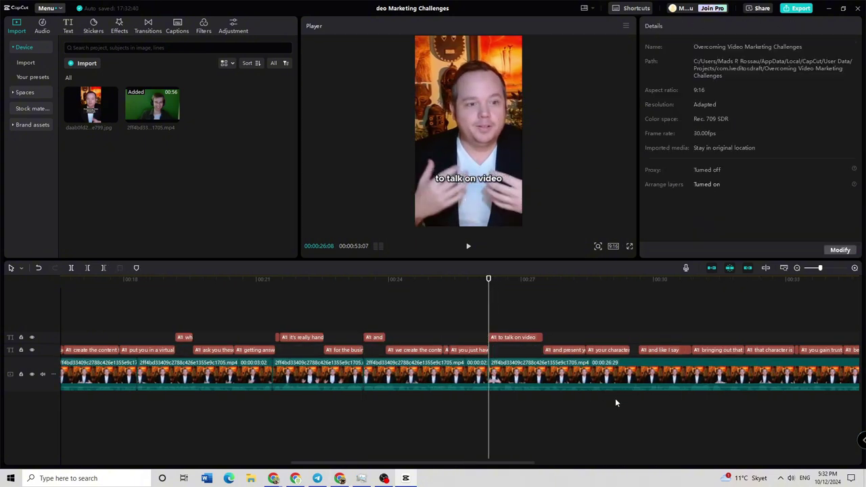
{"action": "left_click", "coordinate": [468, 248]}
{"action": "left_click", "coordinate": [623, 350]}
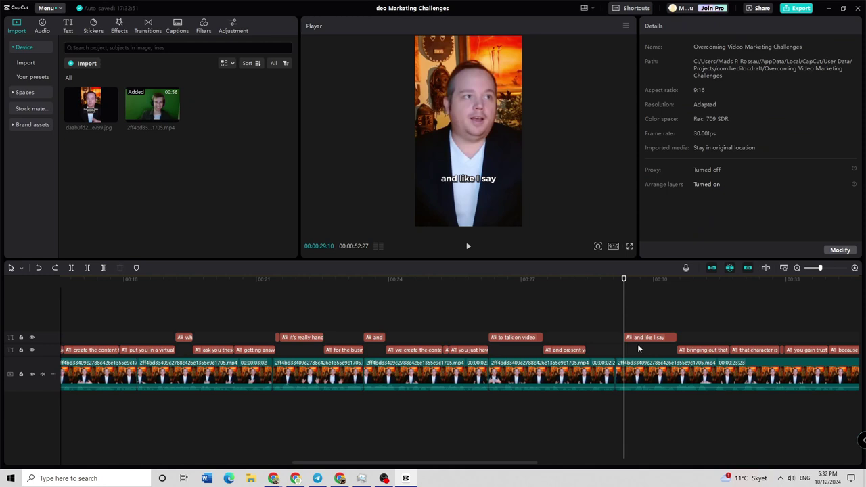
{"action": "left_click", "coordinate": [808, 397]}
Step: Remove 'um uh' from the 'because' caption and split out the filler footage
{"action": "scroll", "coordinate": [489, 417], "scroll_direction": "right", "scroll_amount": 3}
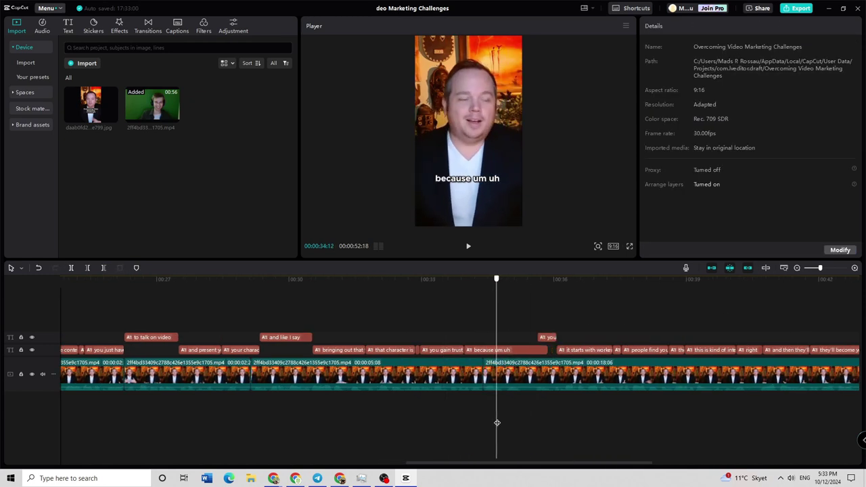
{"action": "left_click", "coordinate": [519, 352]}
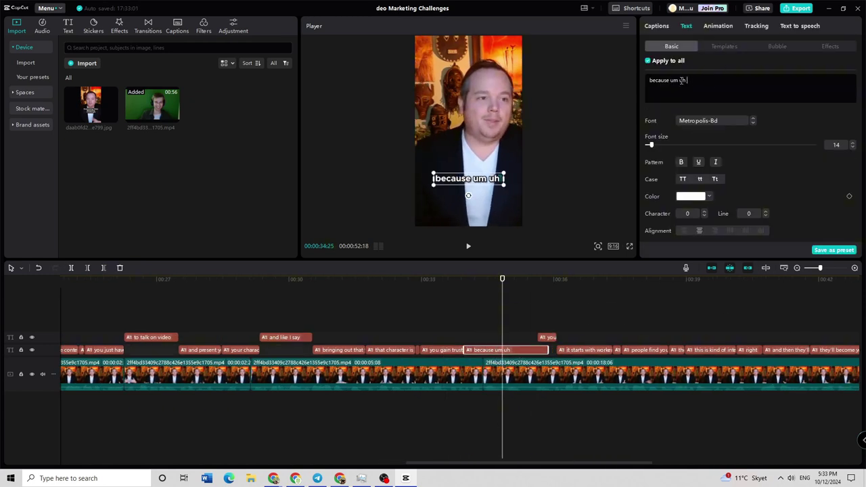
{"action": "key", "text": "BackSpace"}
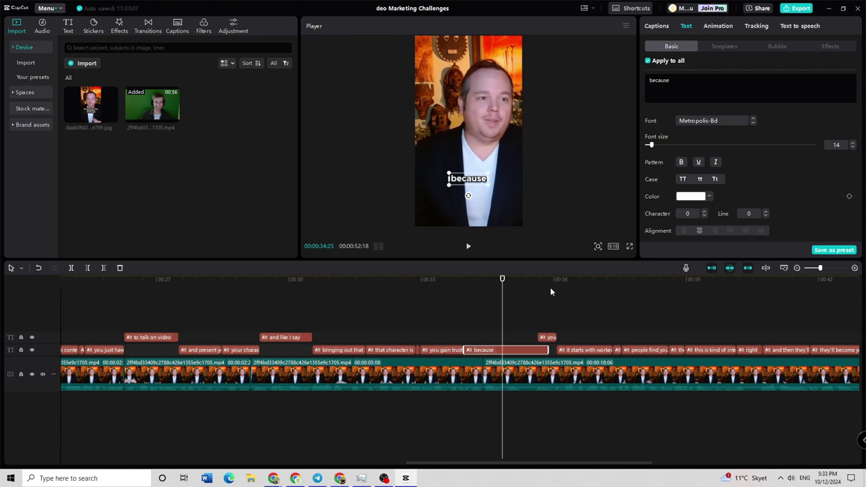
{"action": "left_click", "coordinate": [518, 426]}
{"action": "key", "text": "ctrl+b"}
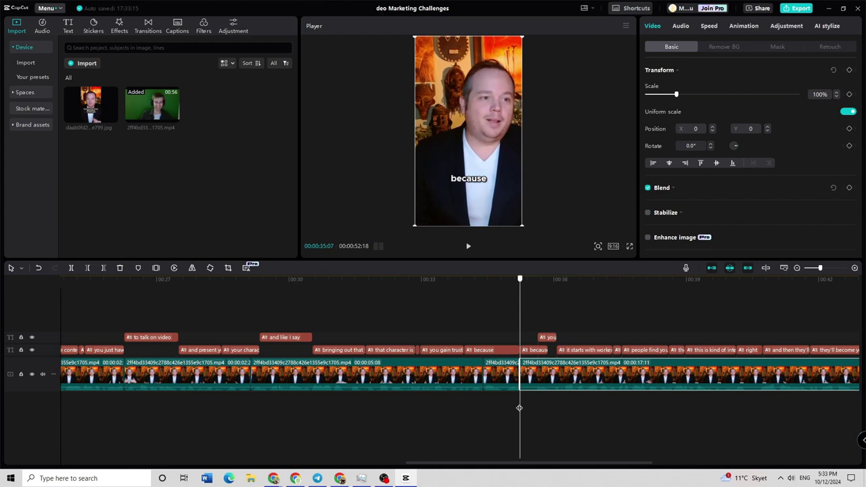
{"action": "left_click", "coordinate": [618, 416]}
Step: Cut the pause near 43 seconds before the 'convert them' line
{"action": "left_click", "coordinate": [729, 407]}
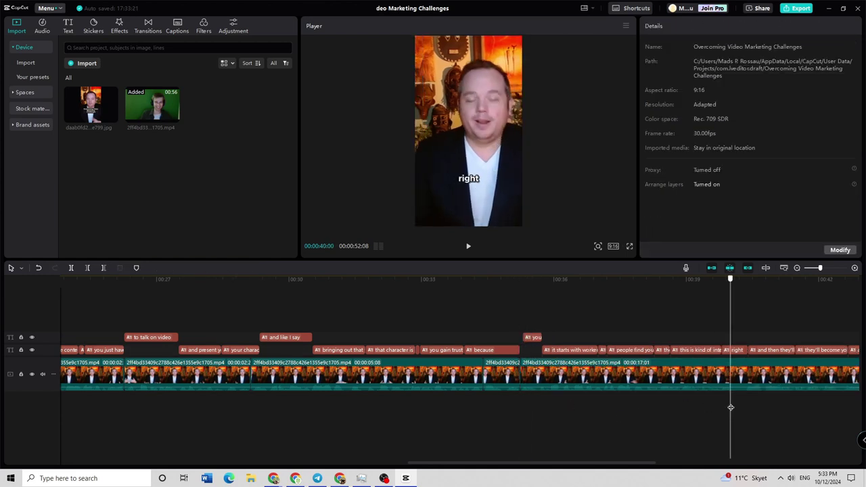
{"action": "left_click", "coordinate": [738, 350]}
{"action": "left_click", "coordinate": [822, 410]}
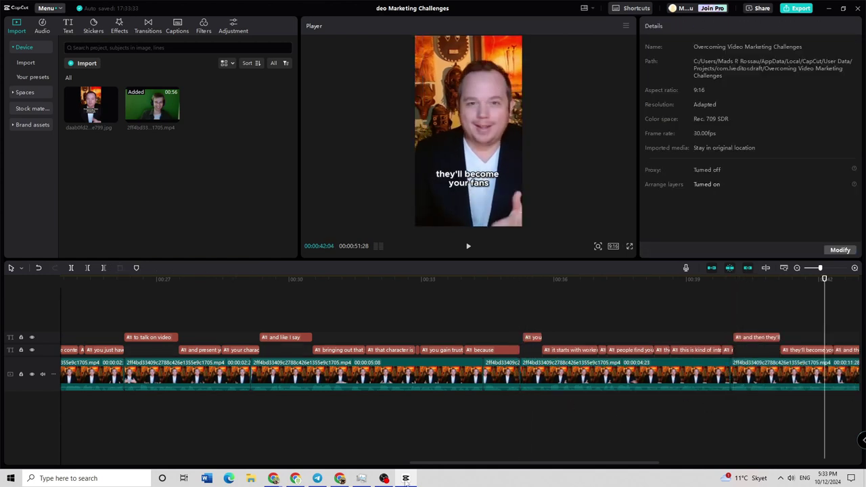
{"action": "scroll", "coordinate": [474, 410], "scroll_direction": "right", "scroll_amount": 5}
{"action": "left_click", "coordinate": [360, 414]}
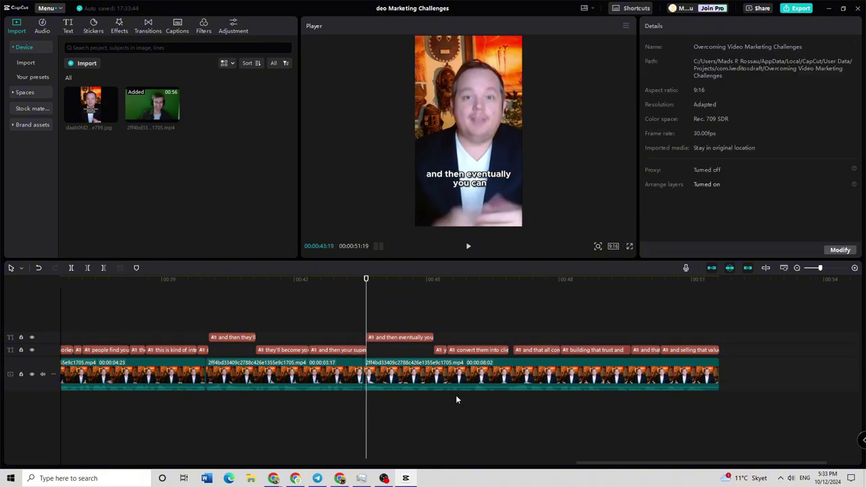
{"action": "left_click", "coordinate": [507, 411]}
{"action": "left_click", "coordinate": [504, 353]}
{"action": "left_click", "coordinate": [602, 331]}
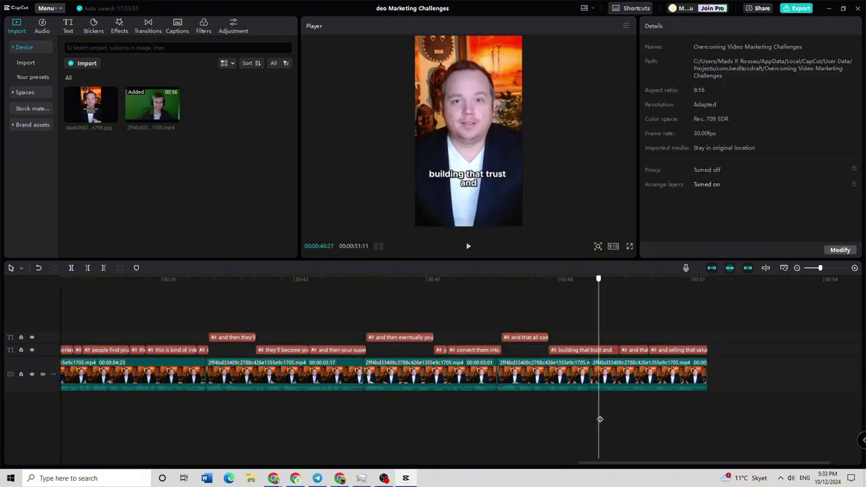
Step: End the video and last caption right after 'and selling that value'
{"action": "mouse_move", "coordinate": [693, 369]}
{"action": "left_mouse_down"}
{"action": "mouse_move", "coordinate": [682, 368]}
{"action": "mouse_move", "coordinate": [682, 349]}
{"action": "left_mouse_up"}
{"action": "left_click", "coordinate": [691, 349]}
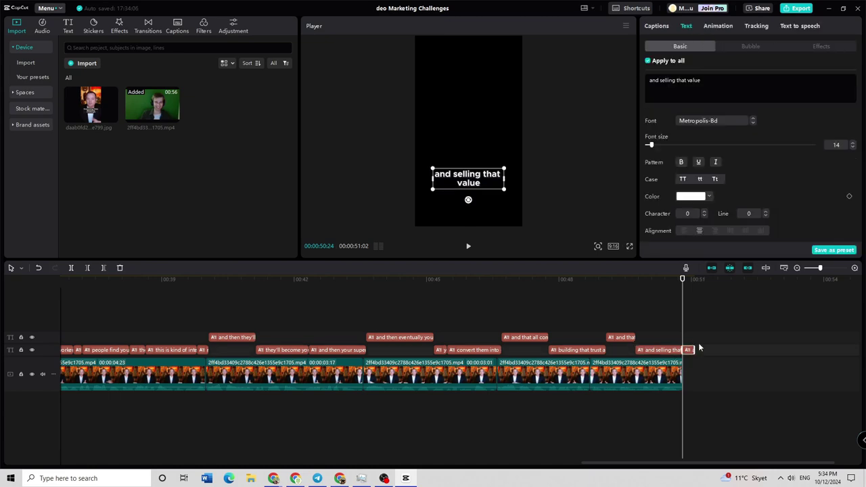
{"action": "left_click", "coordinate": [699, 347]}
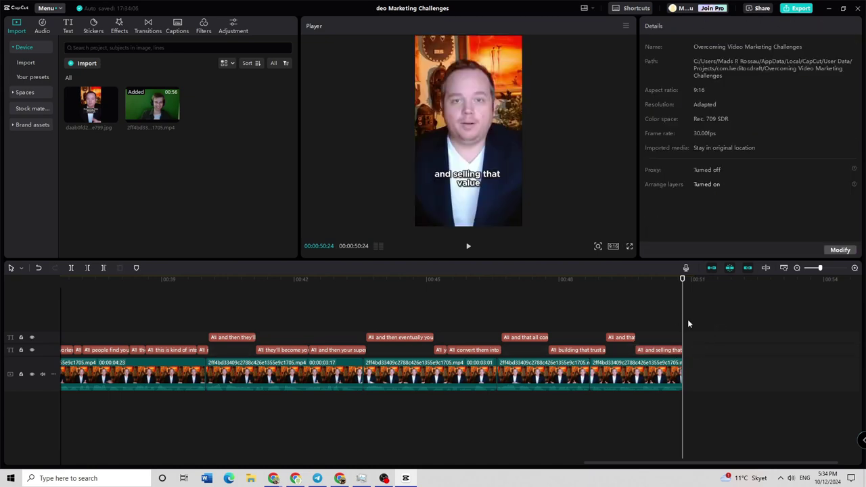
{"action": "key", "text": "Home"}
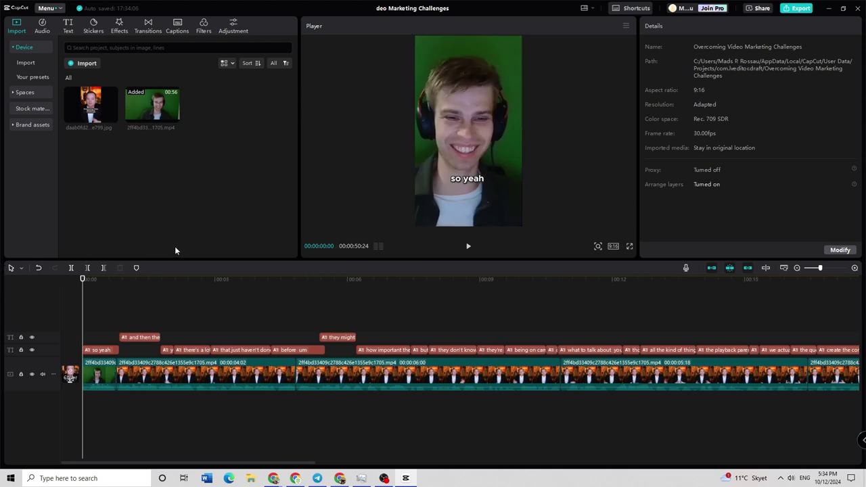
Step: Correct the 'before um' caption to read 'before'
{"action": "left_click", "coordinate": [318, 352]}
{"action": "left_click", "coordinate": [753, 88]}
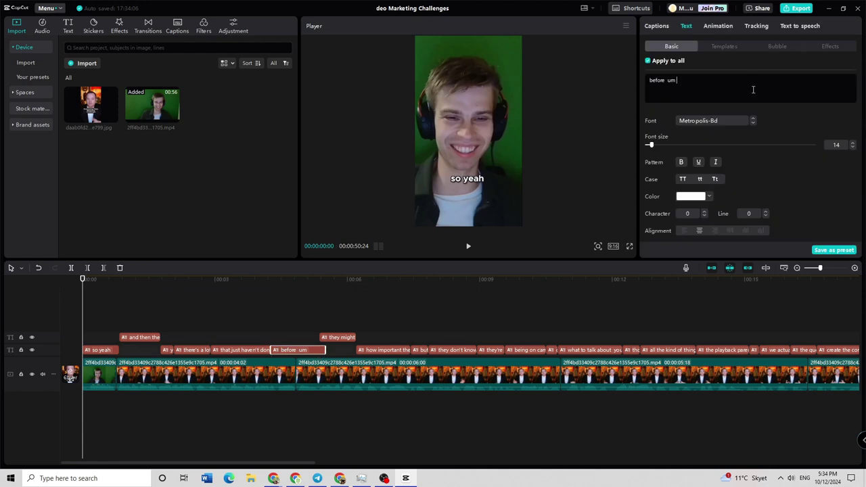
{"action": "key", "text": "BackSpace"}
{"action": "key", "text": "BackSpace"}
{"action": "key", "text": "BackSpace"}
Step: Export 'Overcoming Video Marketing Challenges' as a 1080p H.264 MP4 without a cover
{"action": "left_click", "coordinate": [811, 9]}
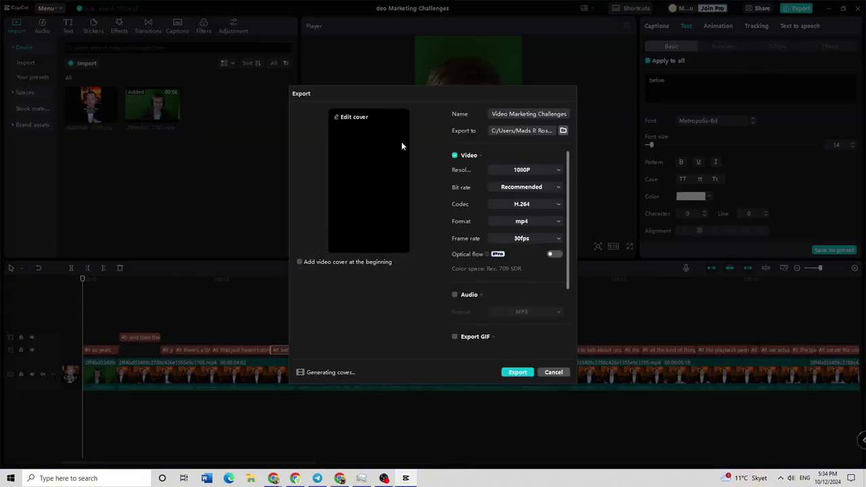
{"action": "double_click", "coordinate": [516, 115]}
{"action": "left_click", "coordinate": [537, 113]}
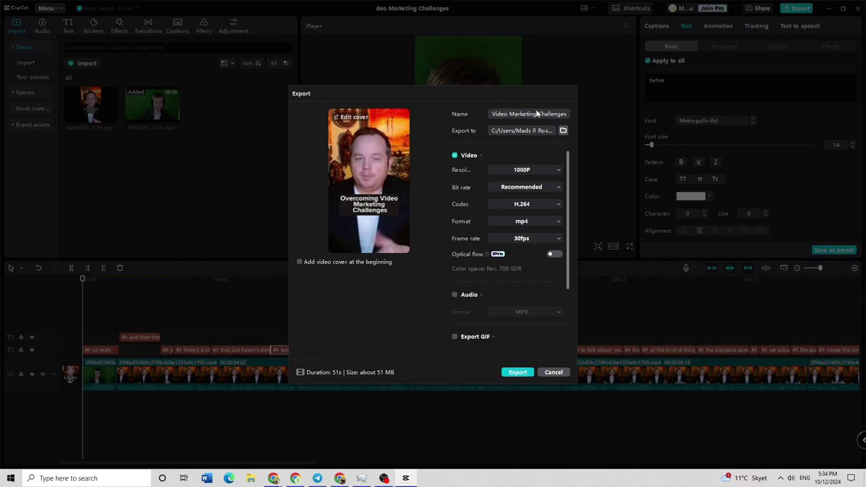
{"action": "key", "text": "Home"}
{"action": "left_click", "coordinate": [301, 262]}
{"action": "left_click", "coordinate": [300, 263]}
{"action": "left_click", "coordinate": [521, 372]}
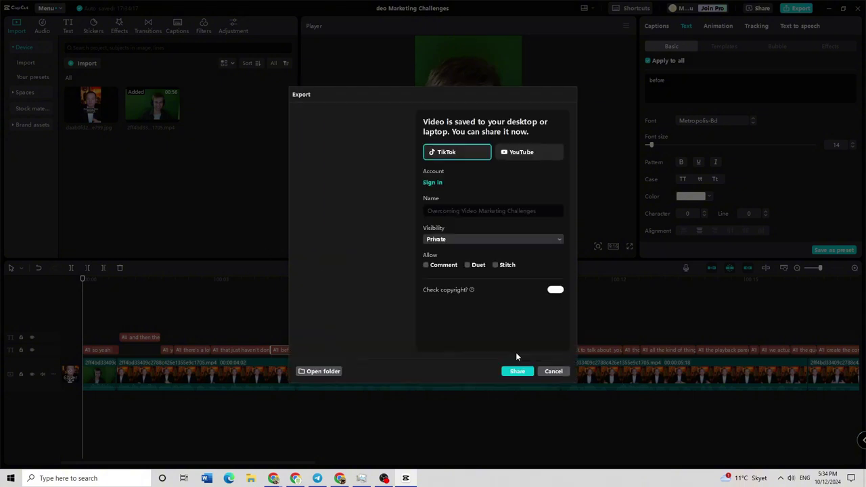